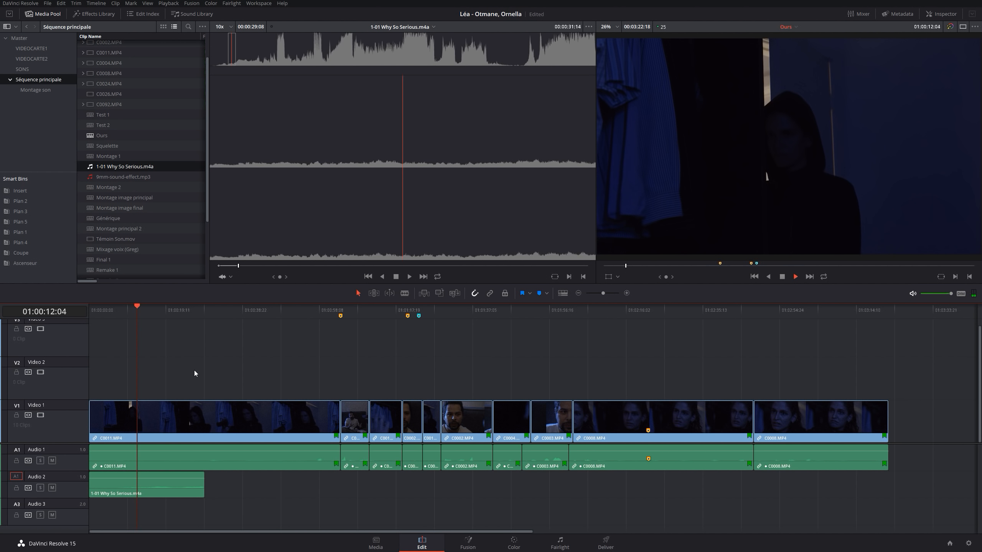
Step: Play the C0003.MP4 shot on the timeline from its start and stop at 01:01:57:05
key("space")
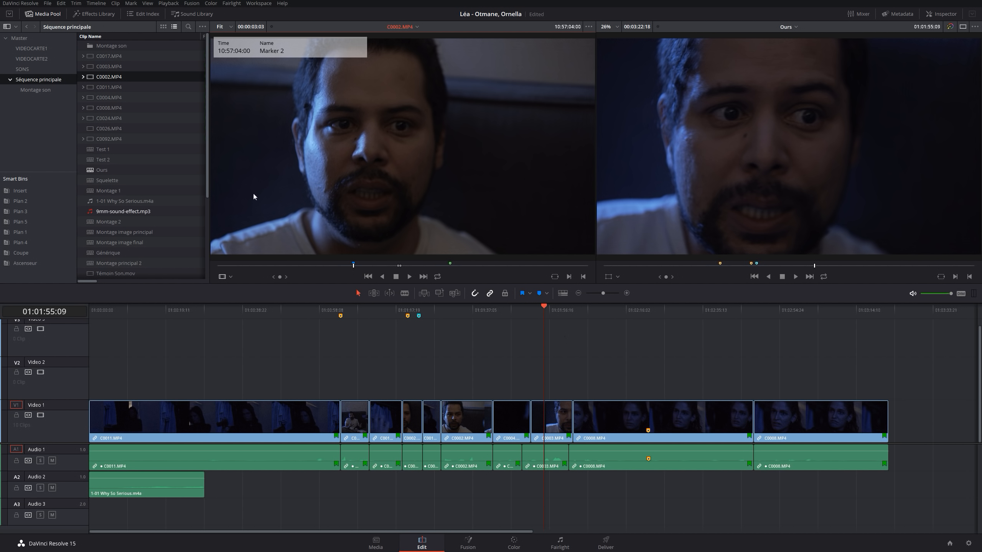
mouse_move(444, 94)
left_click(532, 315)
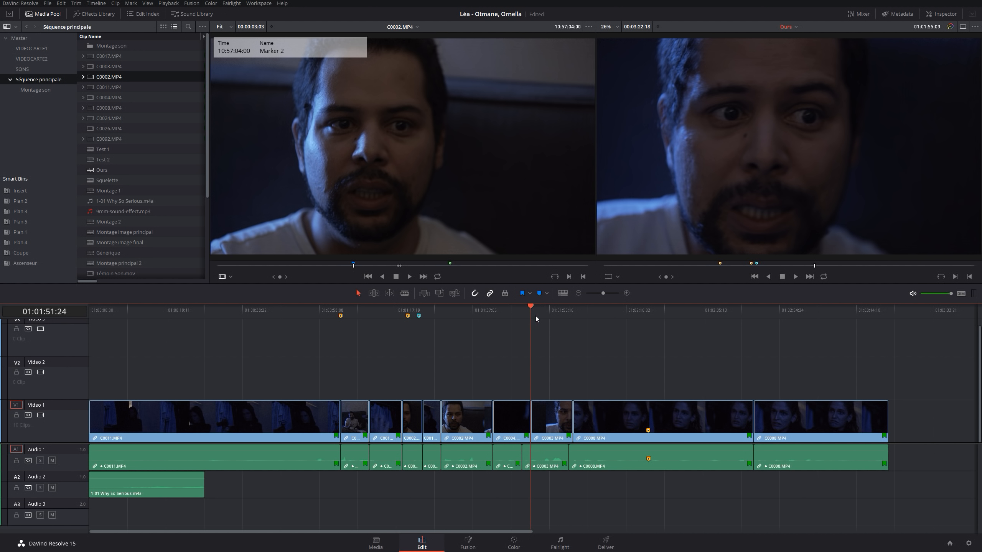
key("space")
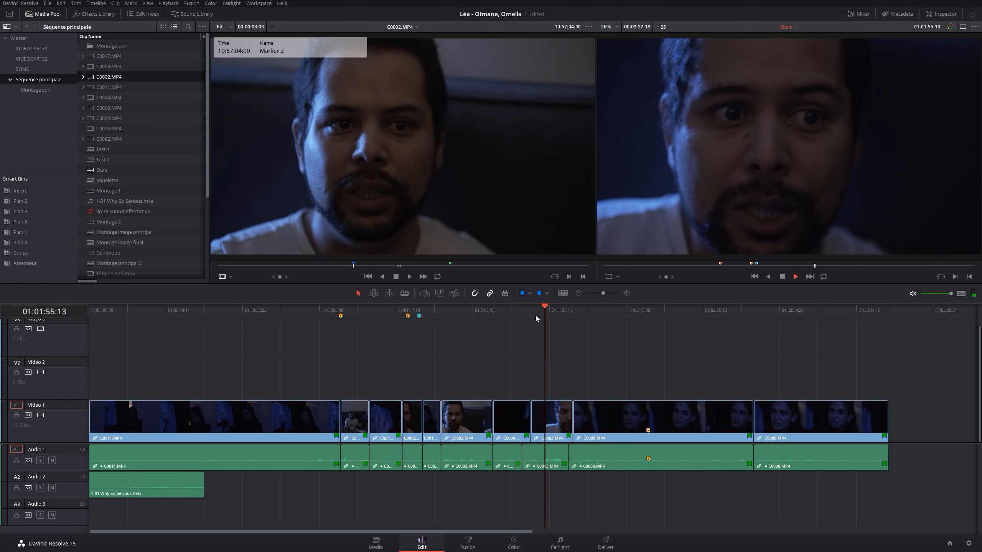
key("space")
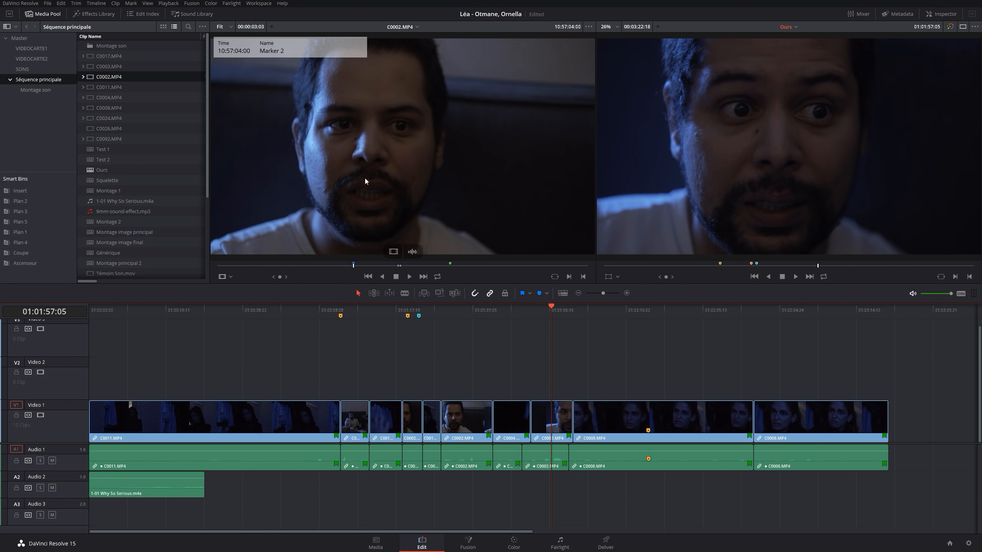
Step: Try to replace the C0003.MP4 shot at the playhead with C0002.MP4, aligned on source frame 10:57:08:21
left_click(352, 266)
left_click_drag(353, 266, 351, 267)
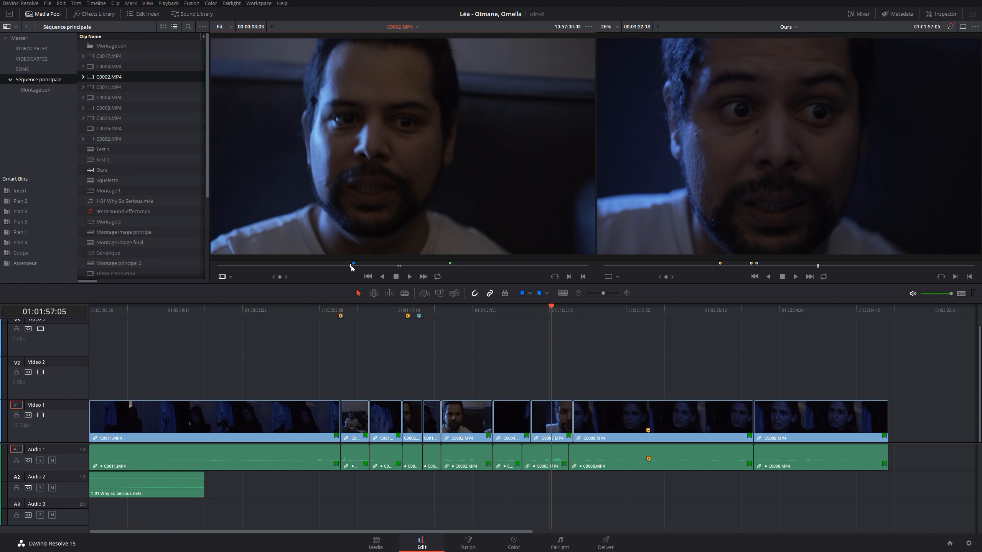
key("space")
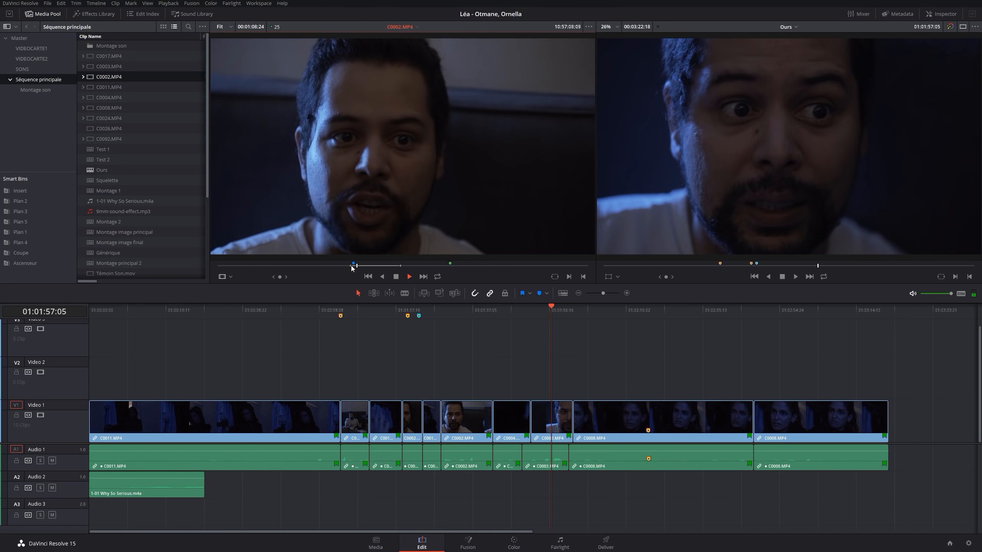
key("space")
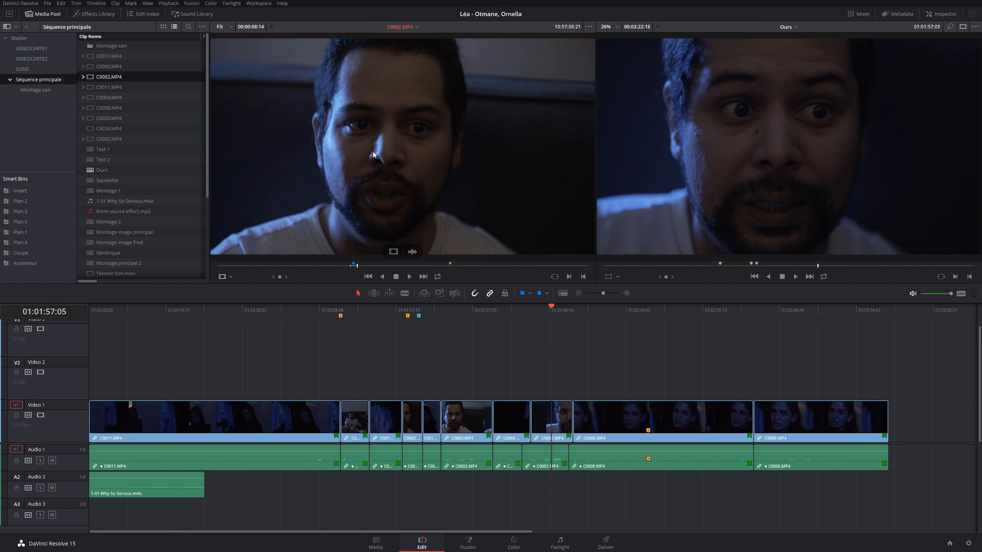
left_click_drag(373, 151, 696, 141)
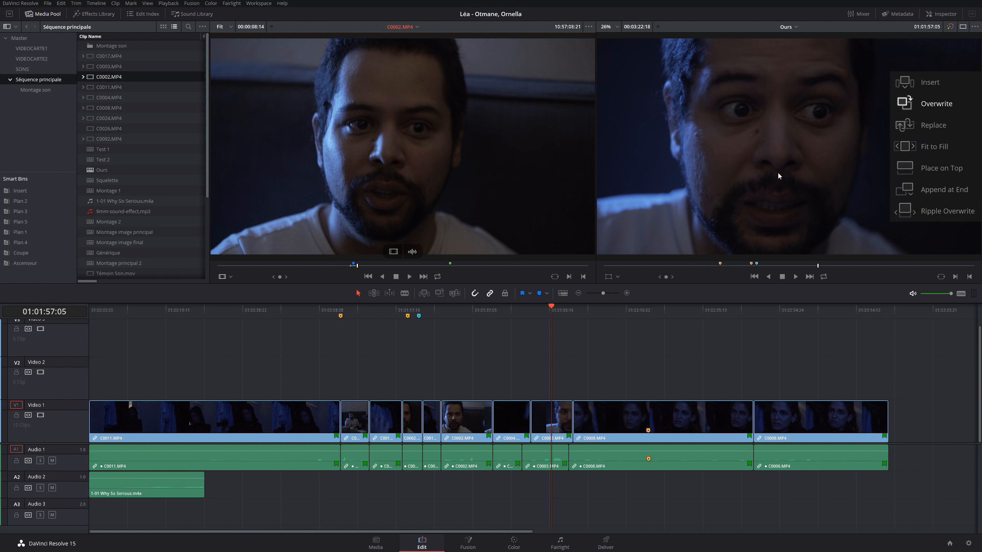
left_click_drag(819, 193, 913, 125)
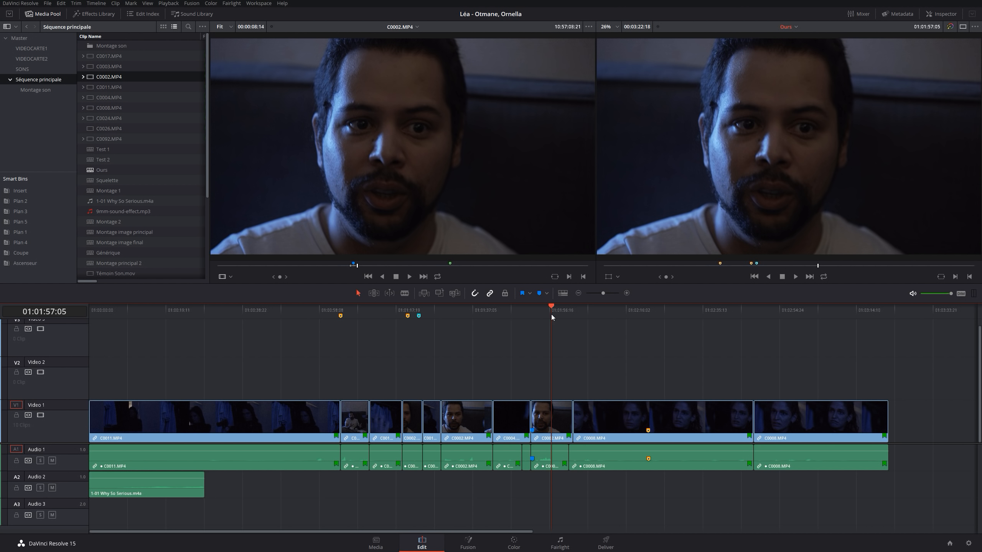
Step: Play back the replaced shot and undo the replacement
left_click_drag(551, 312, 534, 306)
key("space")
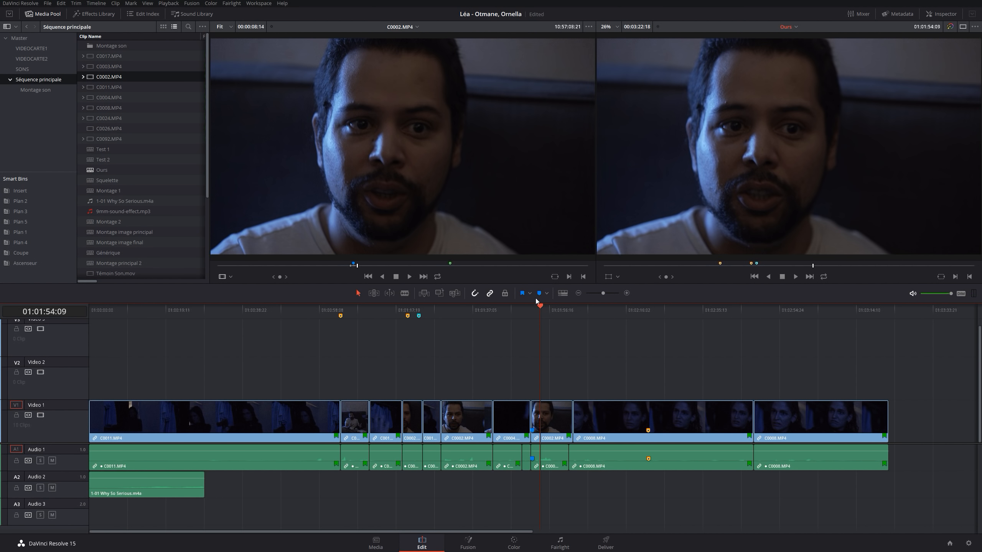
key("ctrl+z")
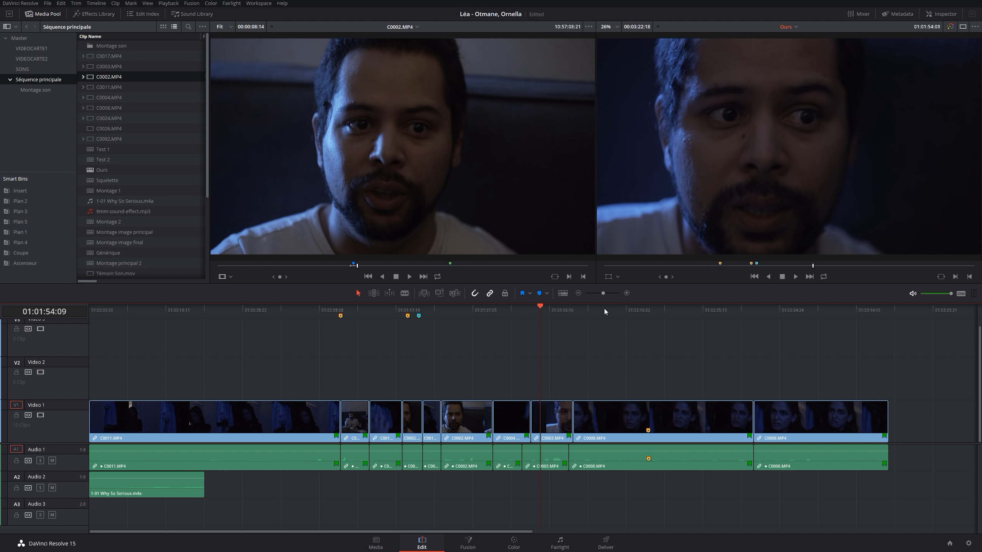
Step: Replace the C0003.MP4 shot with C0002.MP4, matching source frame 10:57:02:17 to timeline position 01:01:55:14
left_click_drag(542, 306, 545, 306)
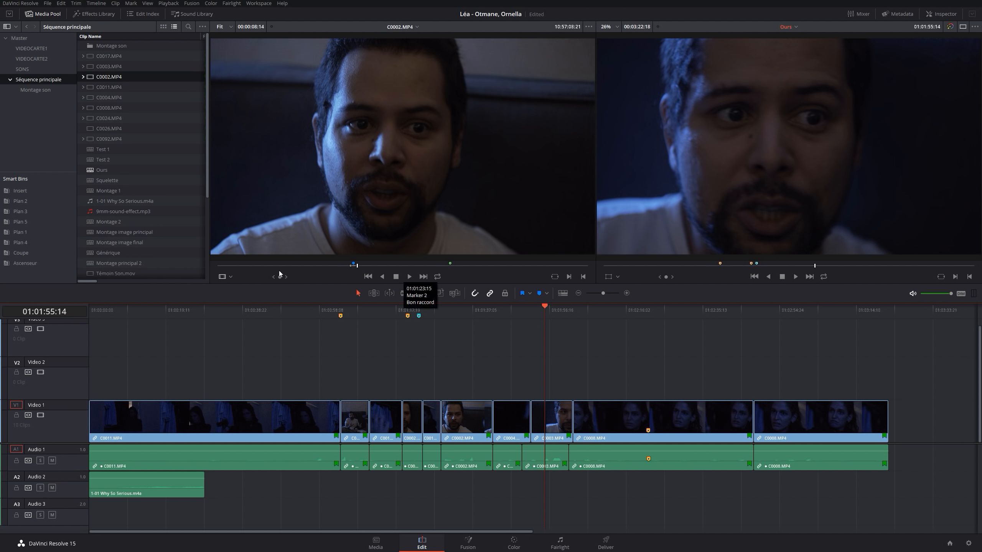
left_click(351, 275)
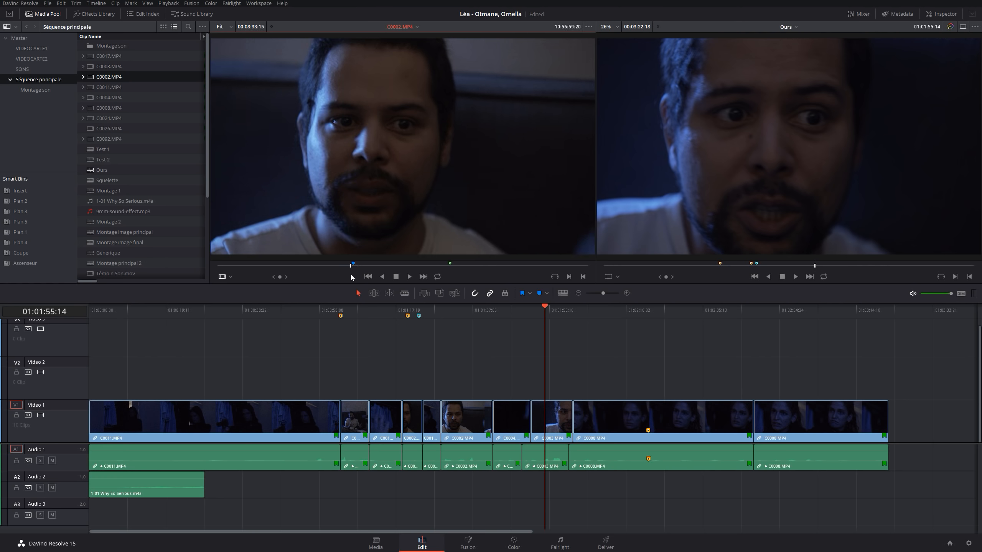
key("space")
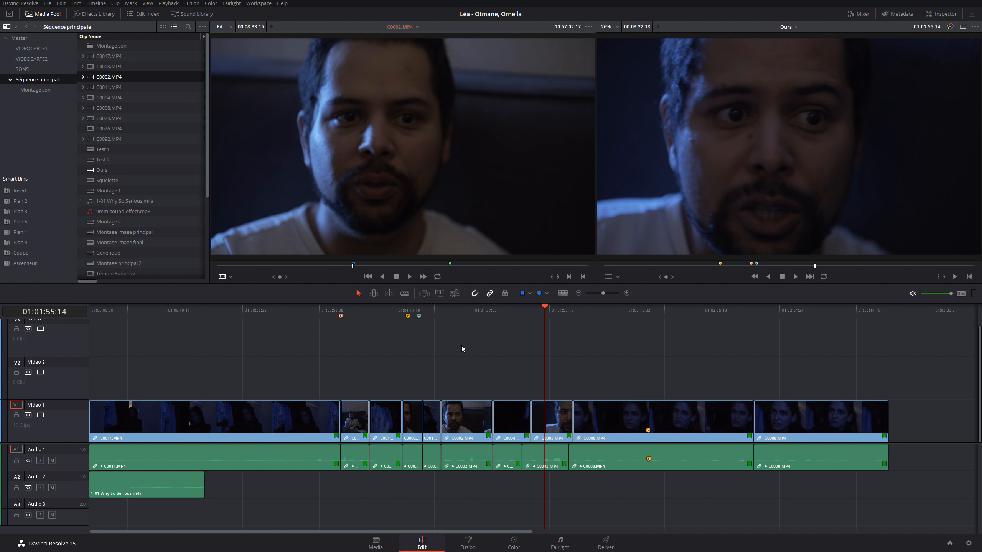
key("F11")
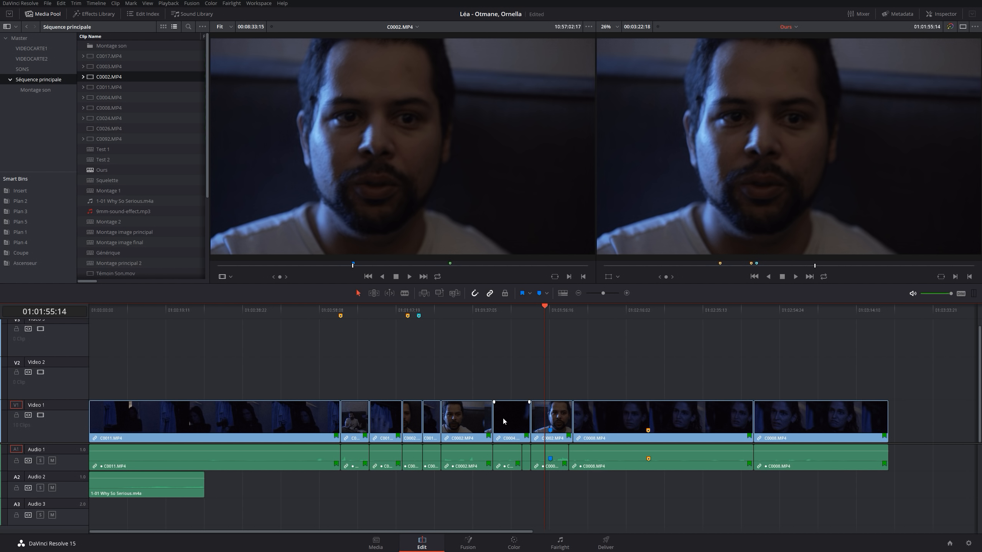
Step: Play the timeline through the new C0002.MP4 shot and return the playhead to its marker at 01:01:56:22
left_click(524, 319)
key("space")
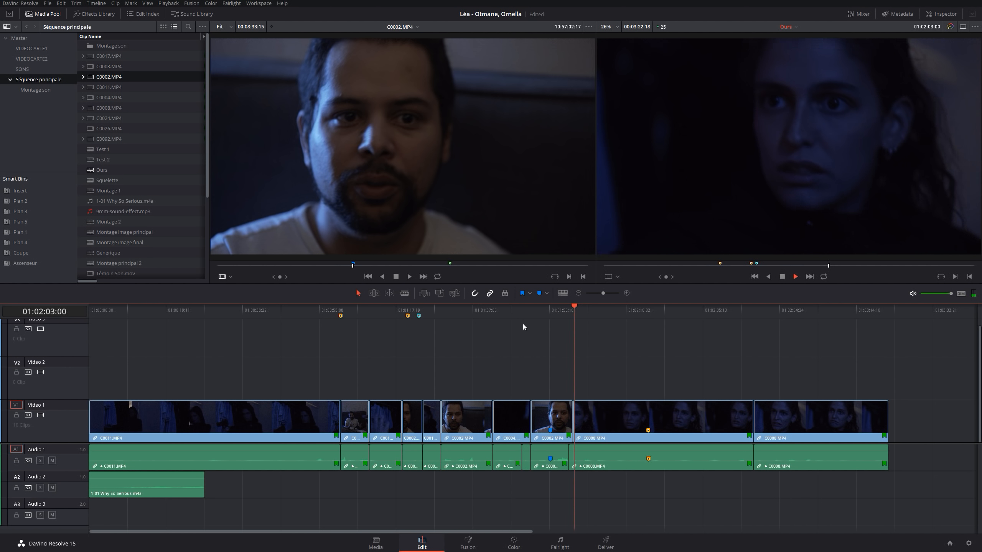
key("shift+Up")
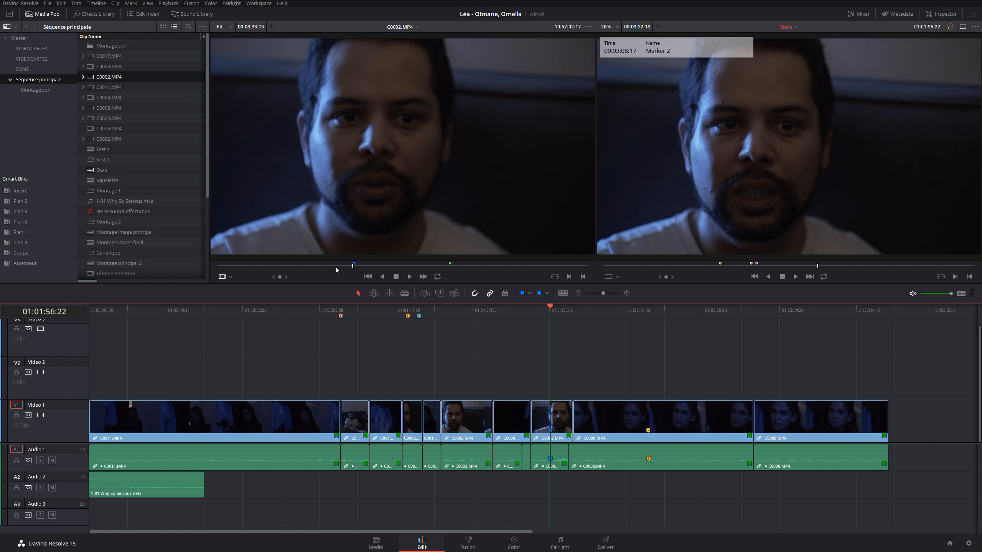
Step: Mark a 00:00:03:16 range of C0002.MP4 ending at 10:57:03:02 and ripple overwrite the shot at the playhead with it
mouse_move(388, 246)
left_click(349, 266)
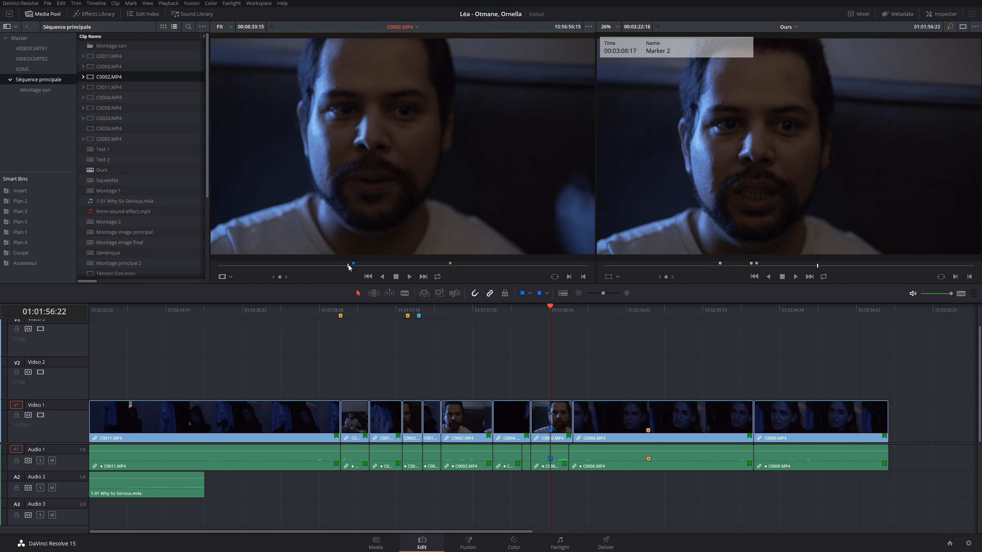
key("space")
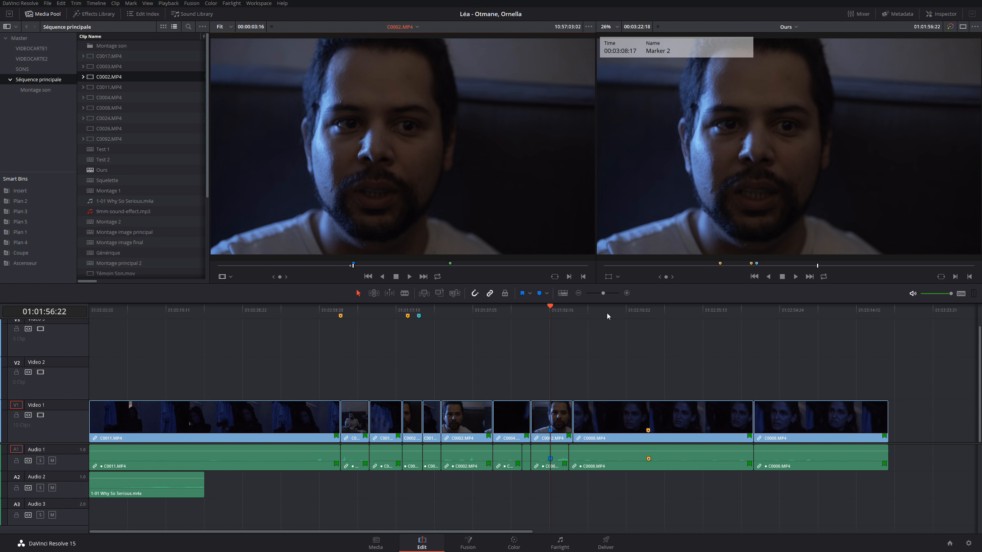
left_click_drag(373, 146, 707, 142)
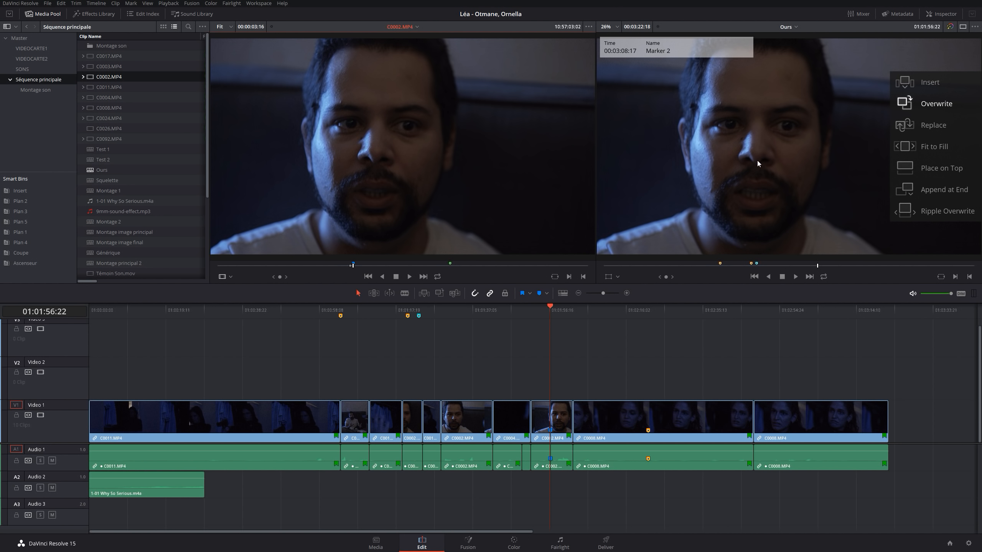
left_click_drag(758, 161, 917, 210)
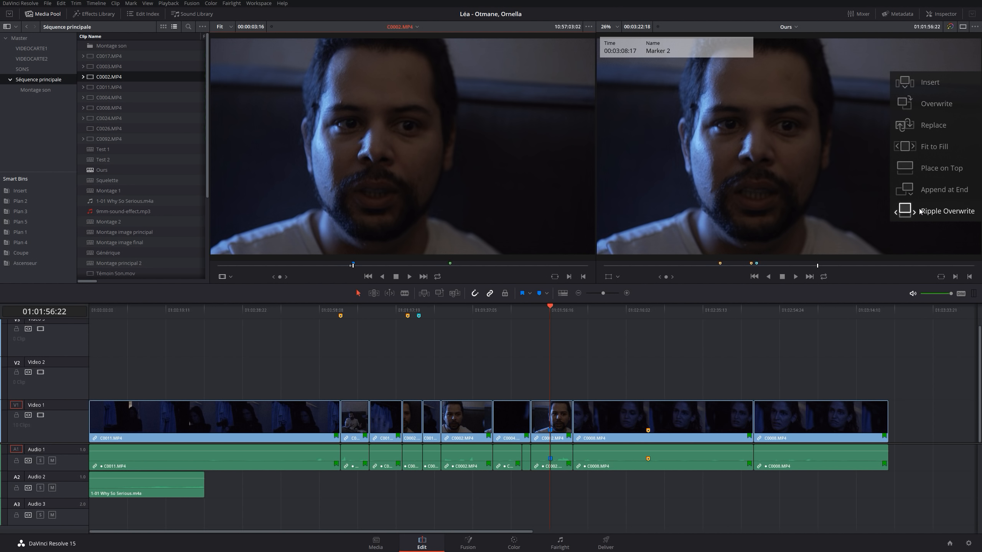
left_click_drag(920, 209, 919, 209)
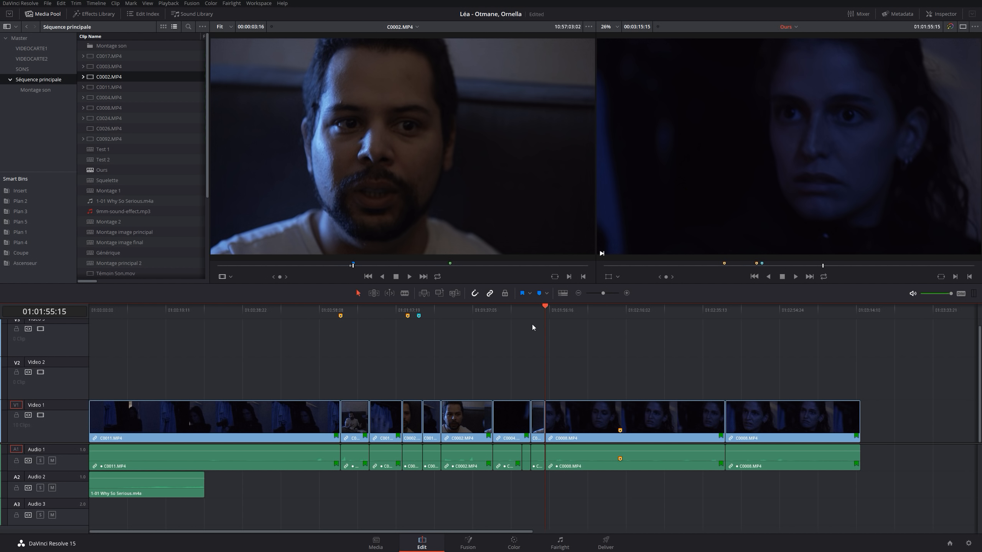
Step: Undo the ripple overwrite and apply it again with the same marked range of C0002.MP4
key("ctrl+z")
key("ctrl+z")
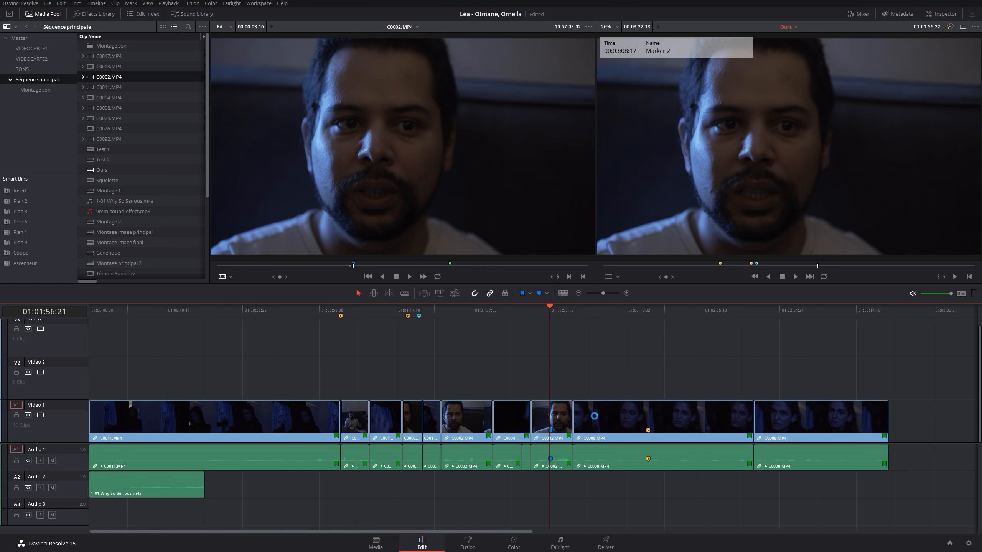
left_click_drag(383, 158, 905, 210)
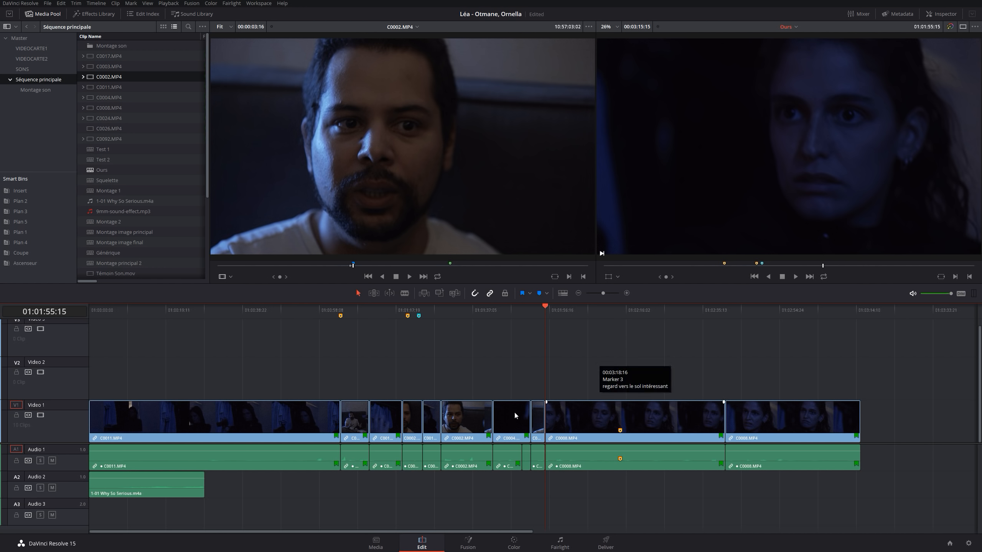
Step: Play back the shortened C0002.MP4 shot from its start at 01:01:51:24 through the cut to C0008.MP4
left_click(529, 311)
mouse_move(347, 244)
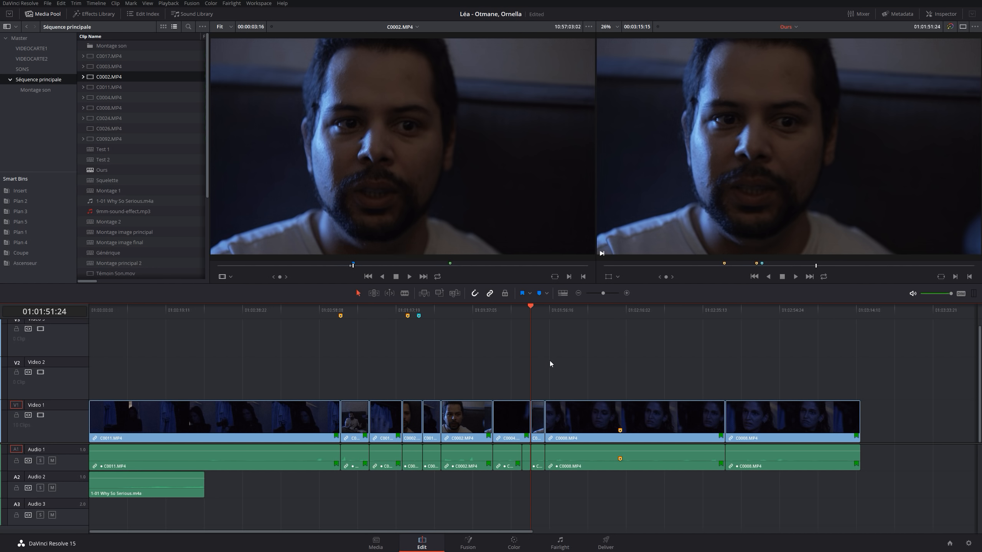
key("space")
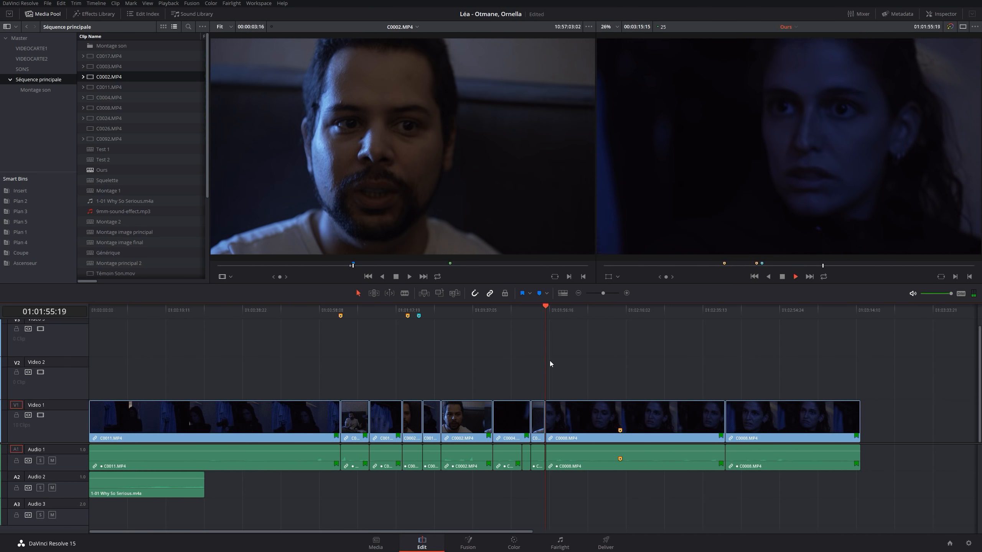
key("space")
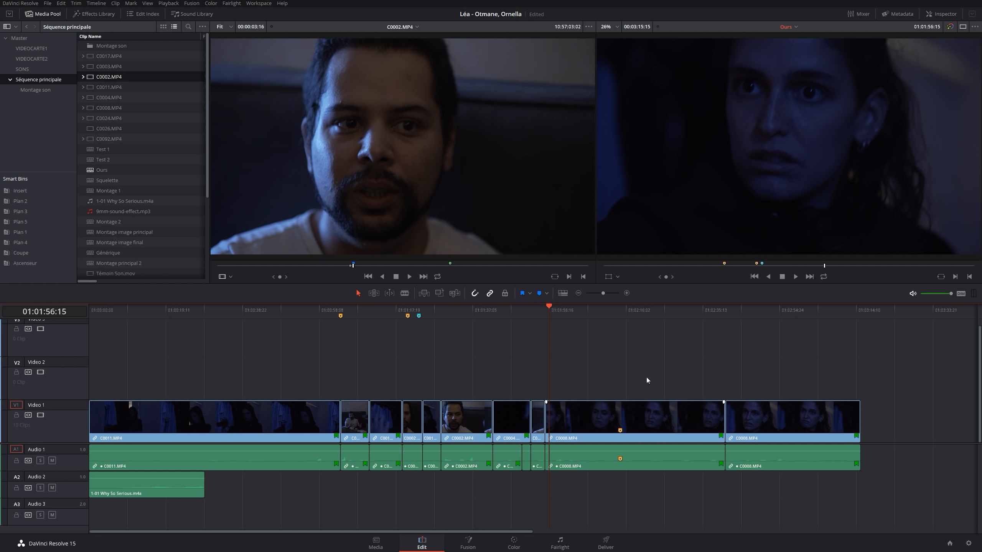
Step: Compare the timeline before and after the ripple overwrite by undoing the edit and restoring it
left_click(532, 310)
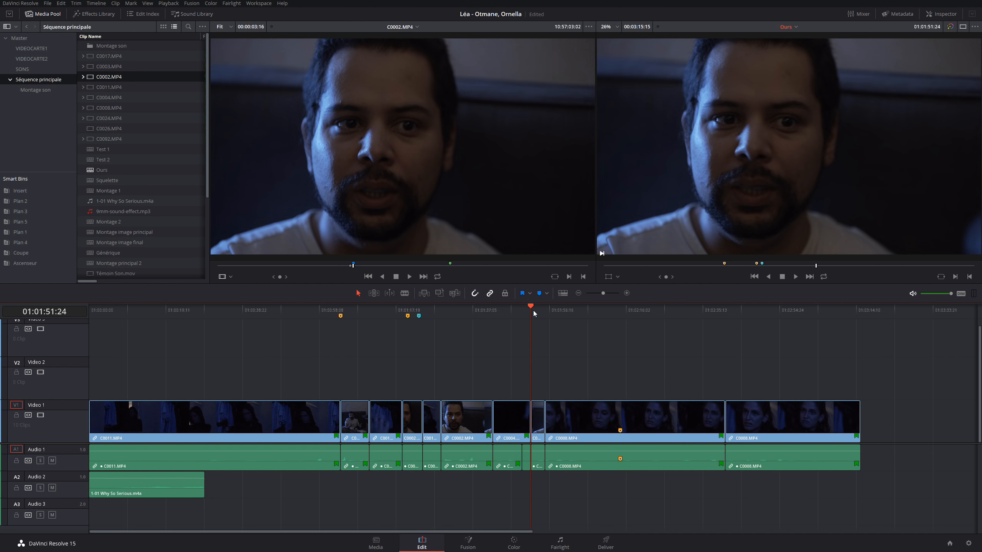
key("F9")
left_click(546, 312)
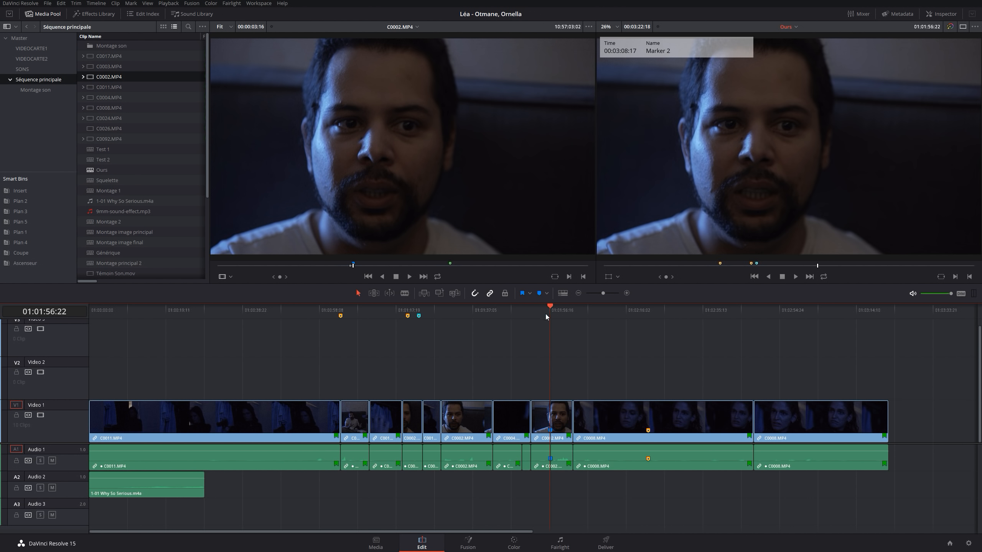
left_click(470, 278)
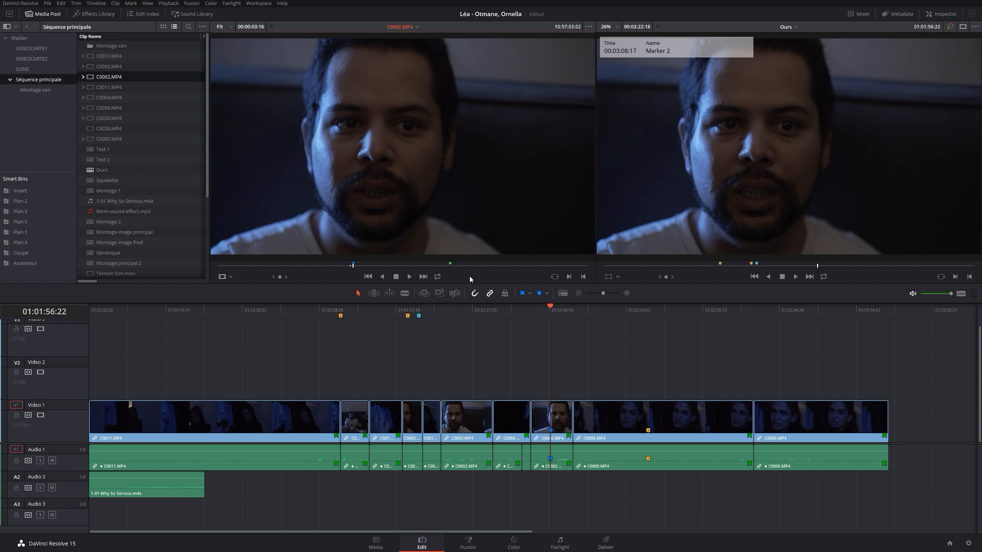
key("ctrl+z")
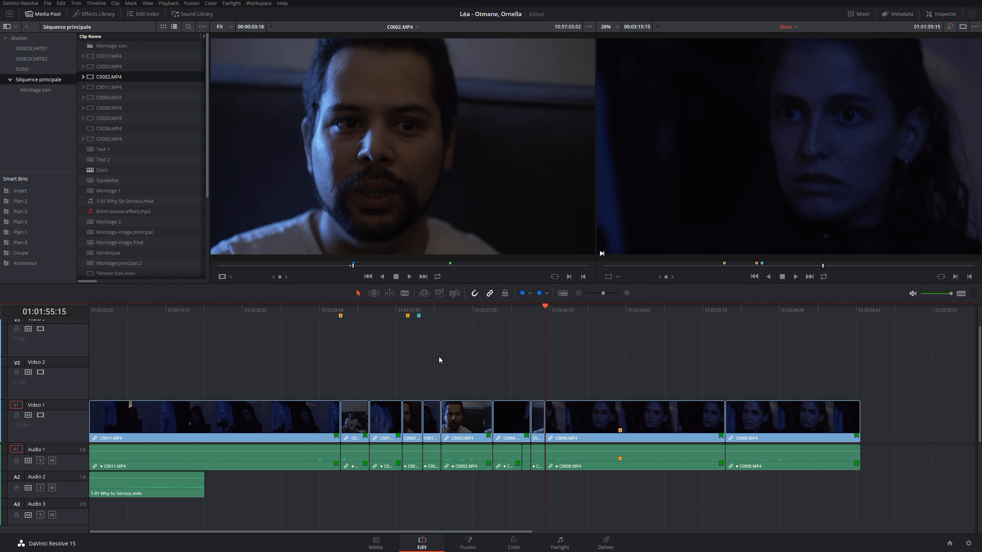
key("ctrl+z")
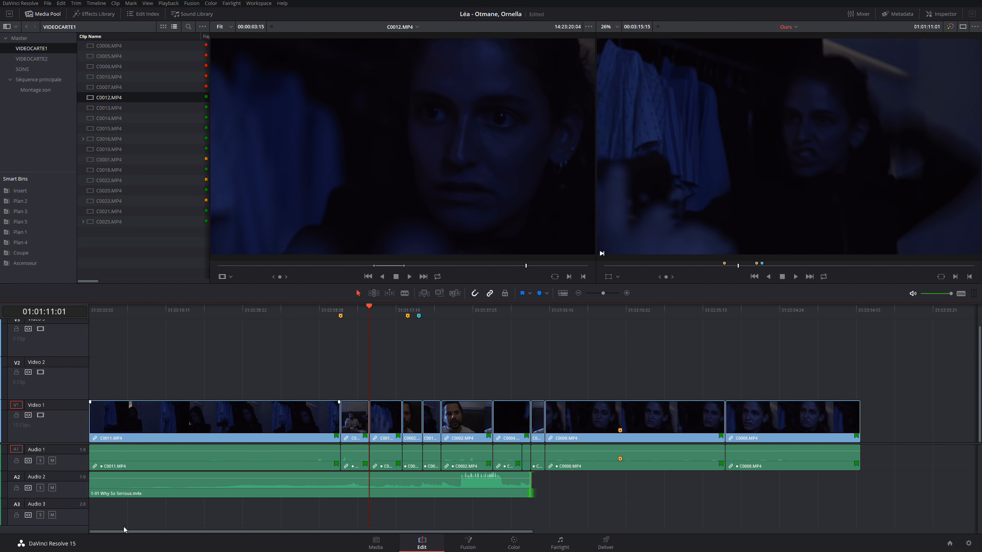
Step: Play part of the opening C0011.MP4 shot and place the playhead on the "Faux raccord" marker at 01:01:03:19
left_click(269, 312)
key("space")
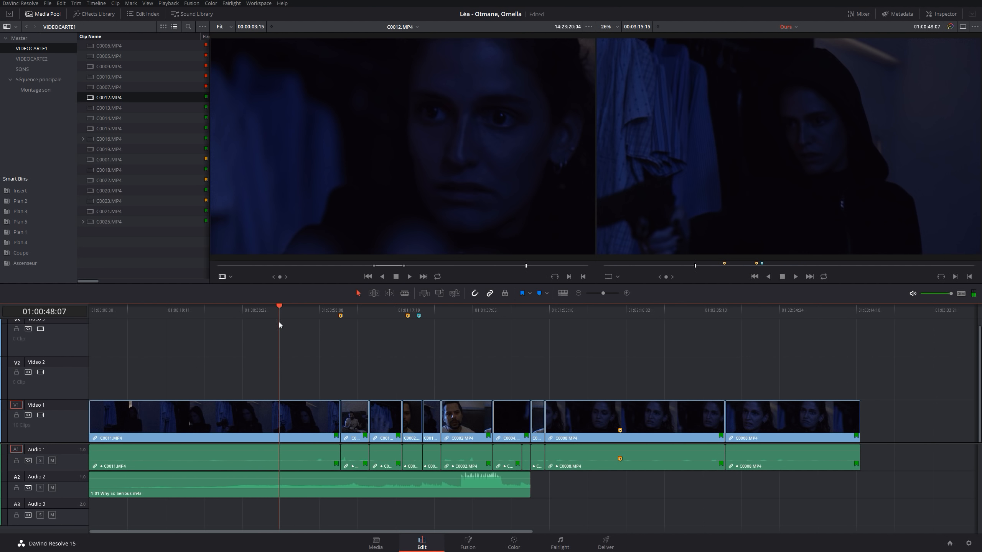
left_click(339, 311)
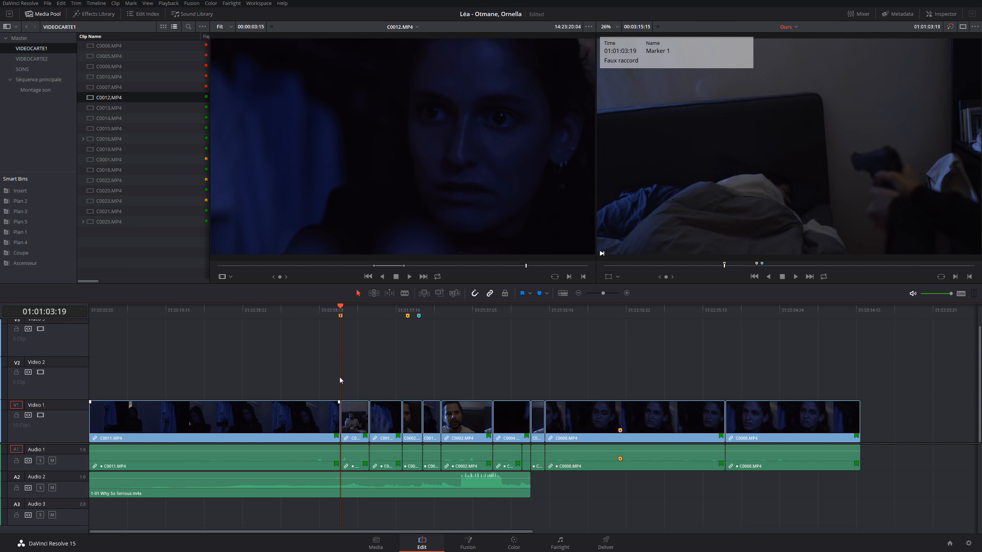
Step: Mark a 00:00:01:20 range of C0012.MP4 in the source viewer, with its out point at 14:22:59:10
left_click(319, 265)
left_click_drag(319, 266, 335, 266)
key("space")
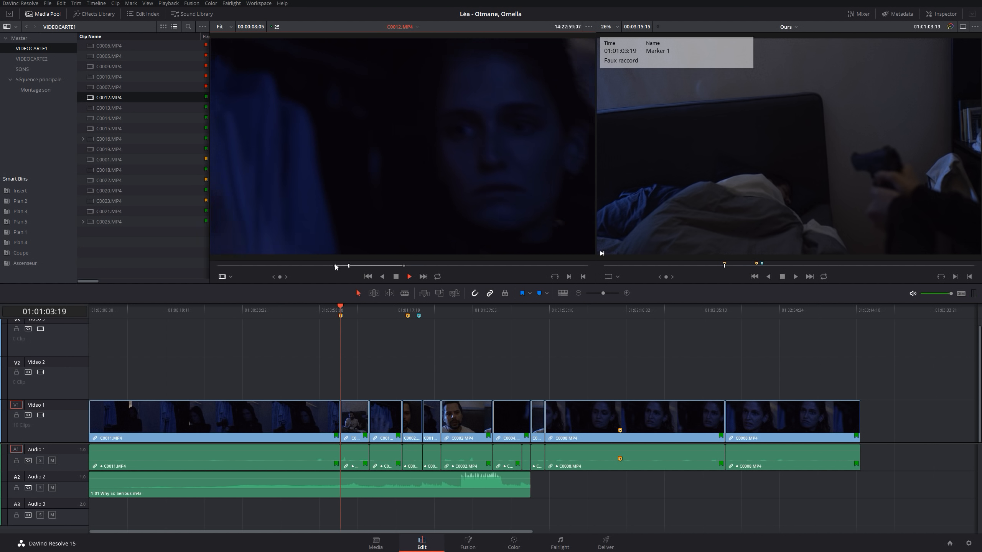
key("space")
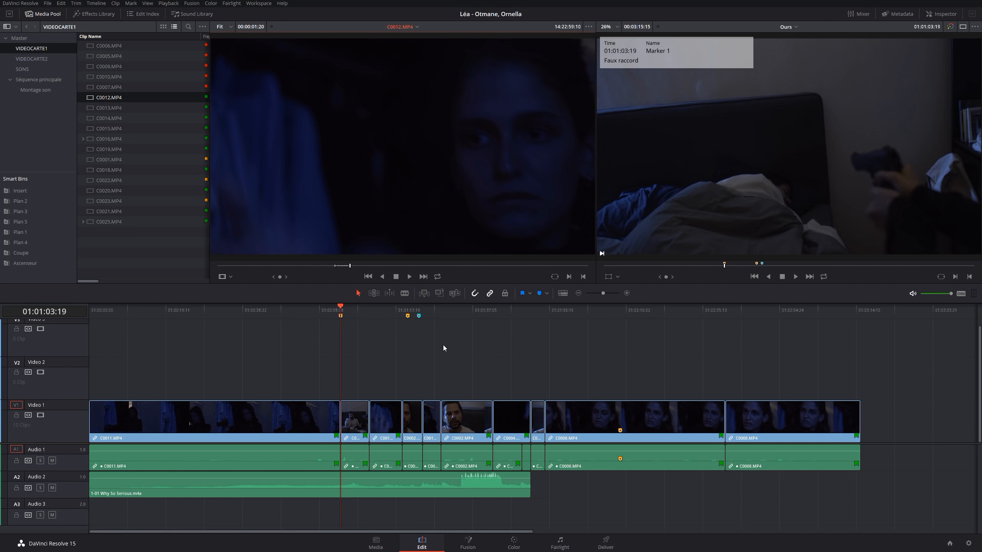
Step: Try inserting the marked C0012.MP4 range at the "Faux raccord" marker with every track free to ripple, and undo the insert
key("F9")
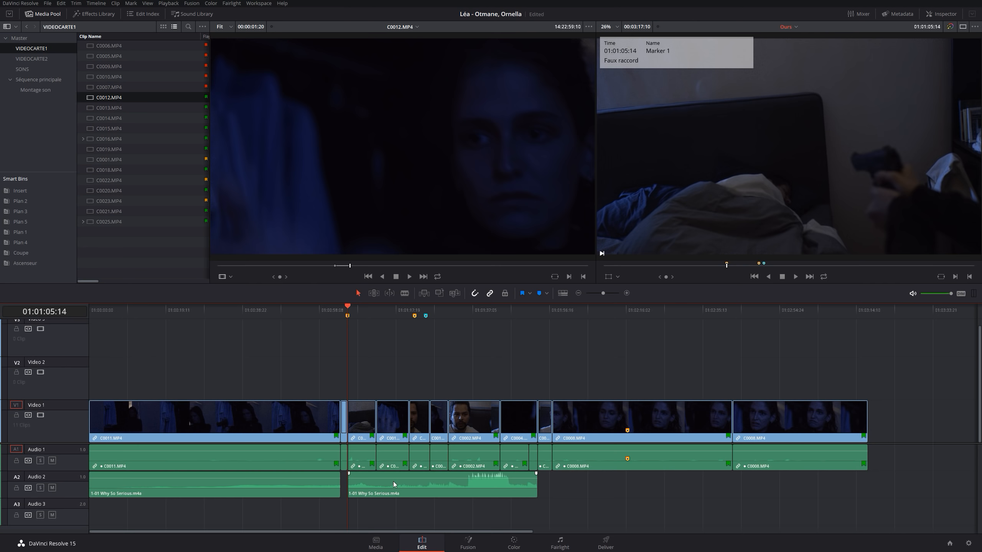
key("Delete")
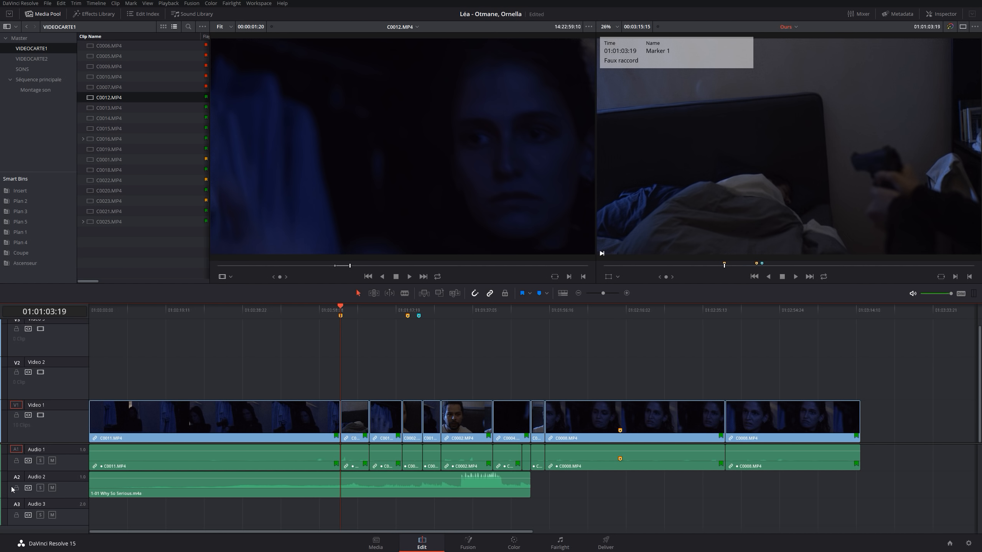
key("ctrl+z")
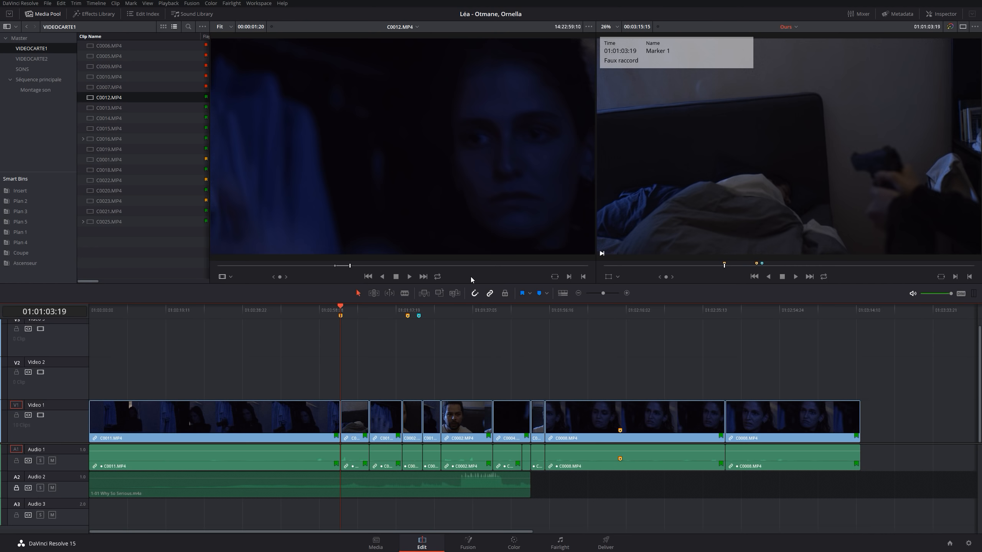
Step: Try inserting the C0012.MP4 range at the "Faux raccord" marker with the Audio 2 track locked, unlock the track and undo the insert
left_click(472, 276)
key("F9")
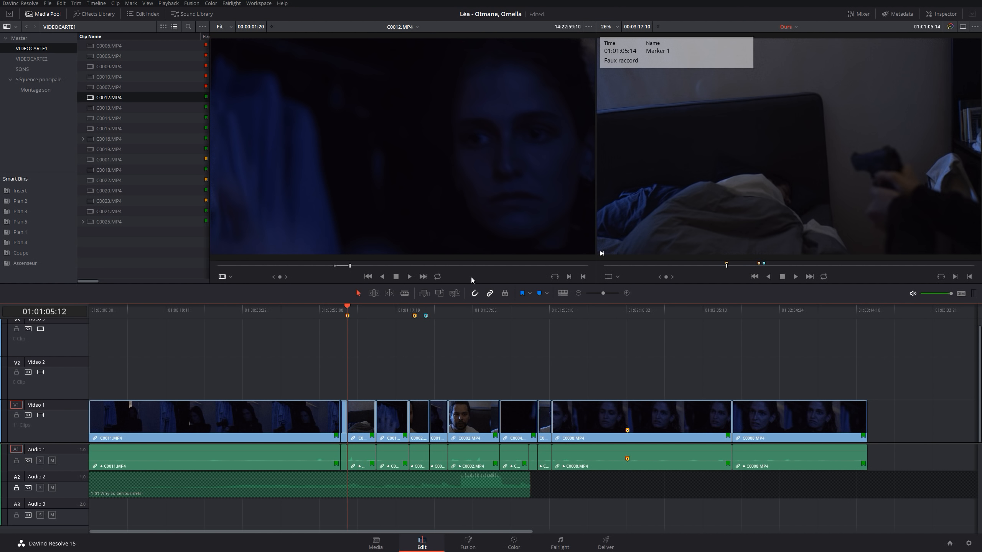
left_click(16, 488)
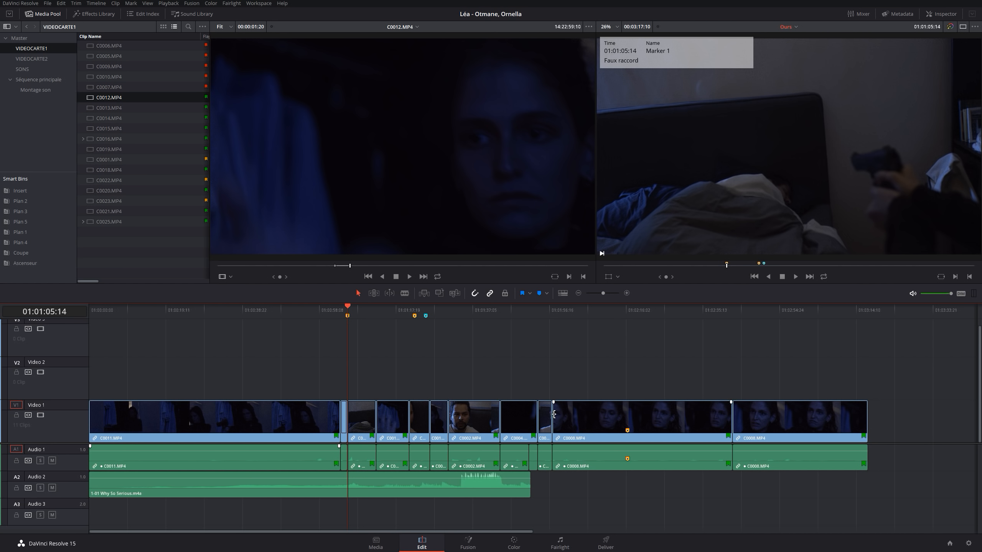
key("ctrl+z")
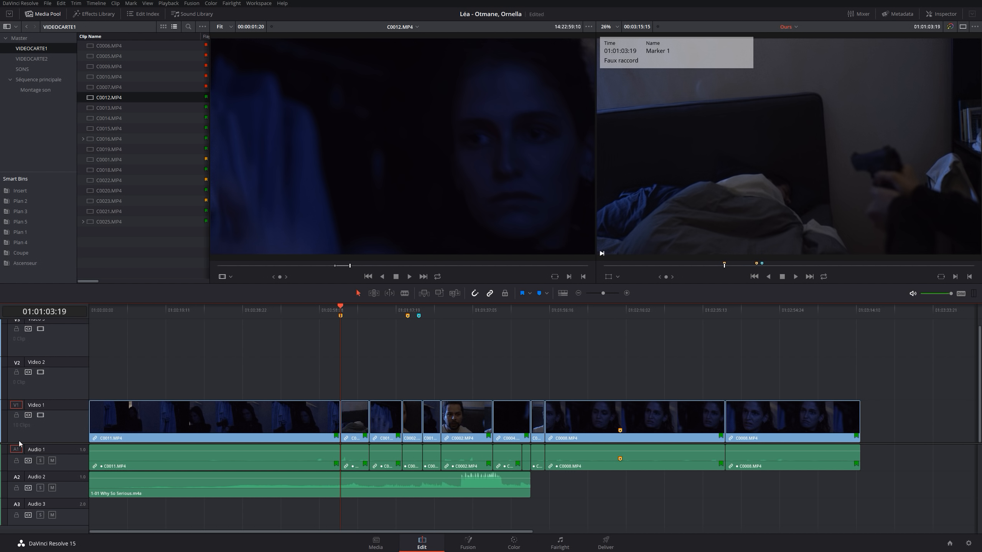
Step: Turn off the auto track selectors of the Audio 1 and Audio 2 tracks
left_click(28, 461)
left_click(28, 488)
Step: Try inserting the C0012.MP4 range with the A1 destination disabled, select the C0002.MP4 shot and undo the insert
left_click(14, 451)
key("F9")
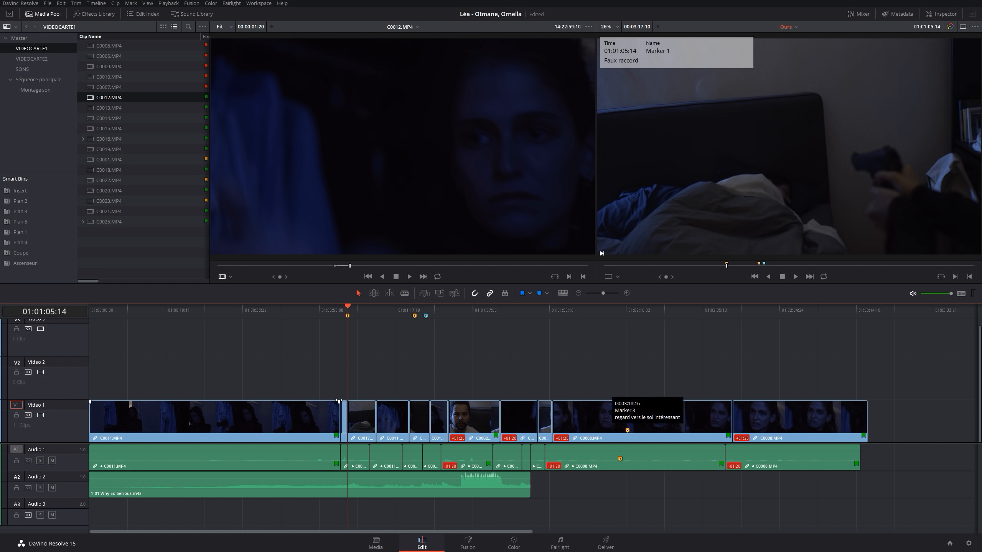
left_click(472, 421)
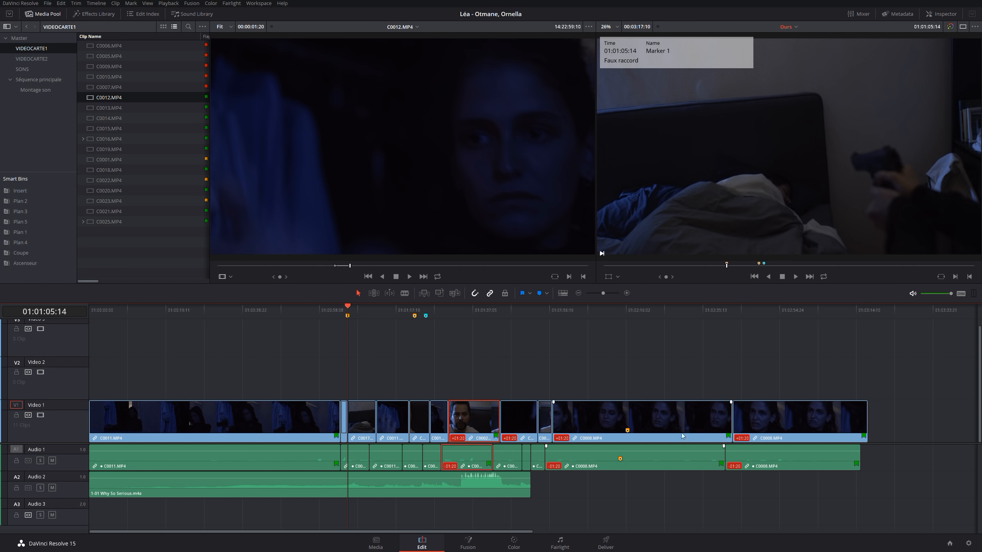
key("ctrl+z")
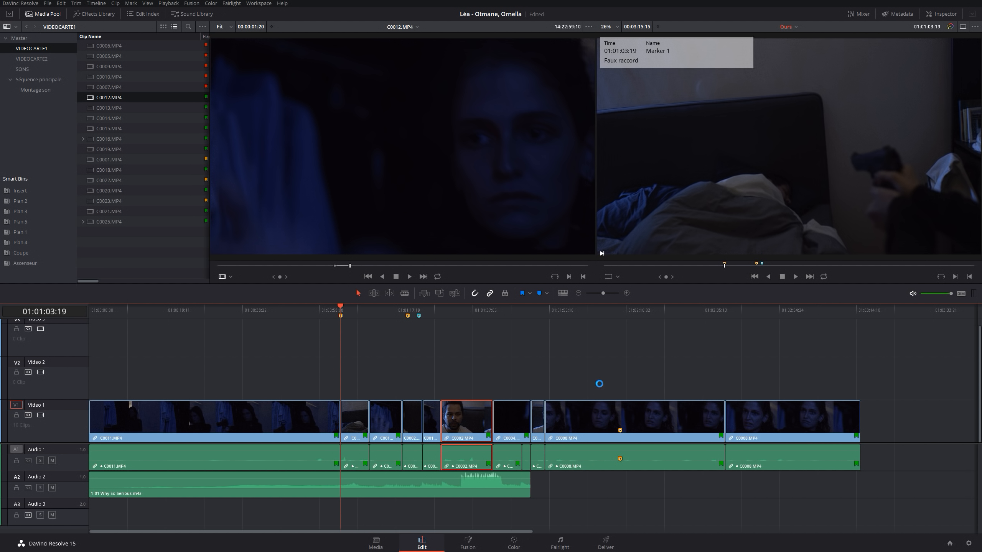
Step: Re-enable the A1 destination and insert the marked C0012.MP4 range at 01:01:03:19
left_click(272, 497)
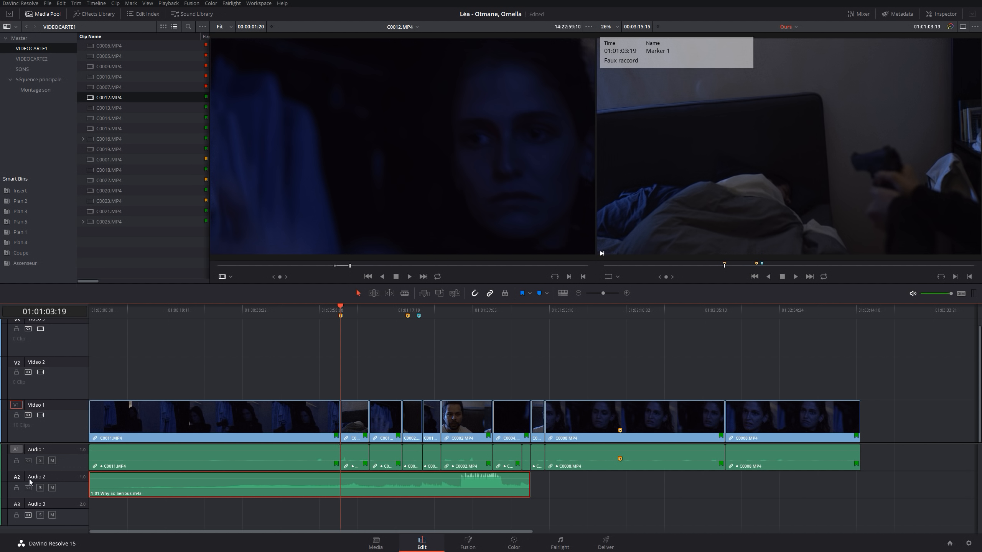
left_click(16, 450)
key("F9")
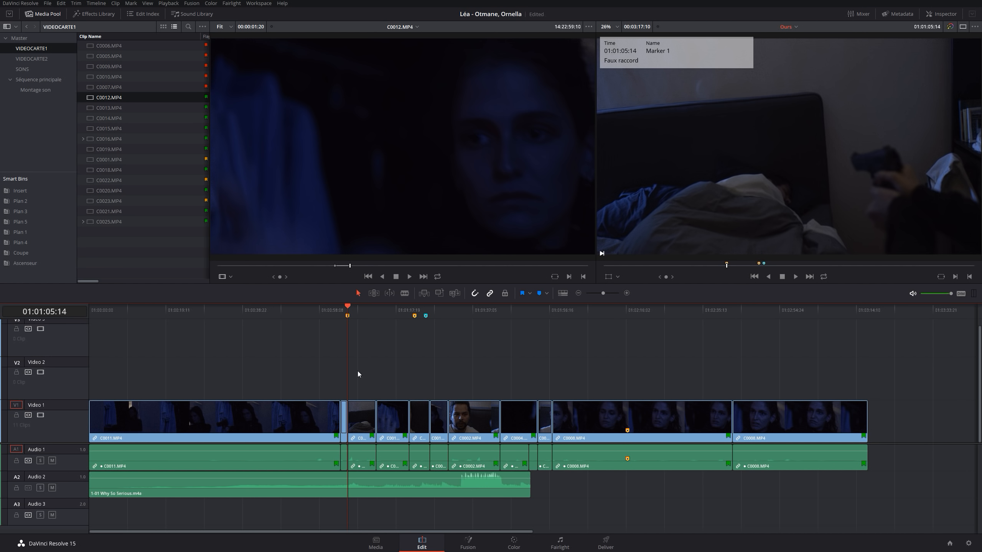
Step: Select the music clip on Audio 2, save the project and play the timeline from 01:01:05:14
left_click(160, 485)
key("ctrl+s")
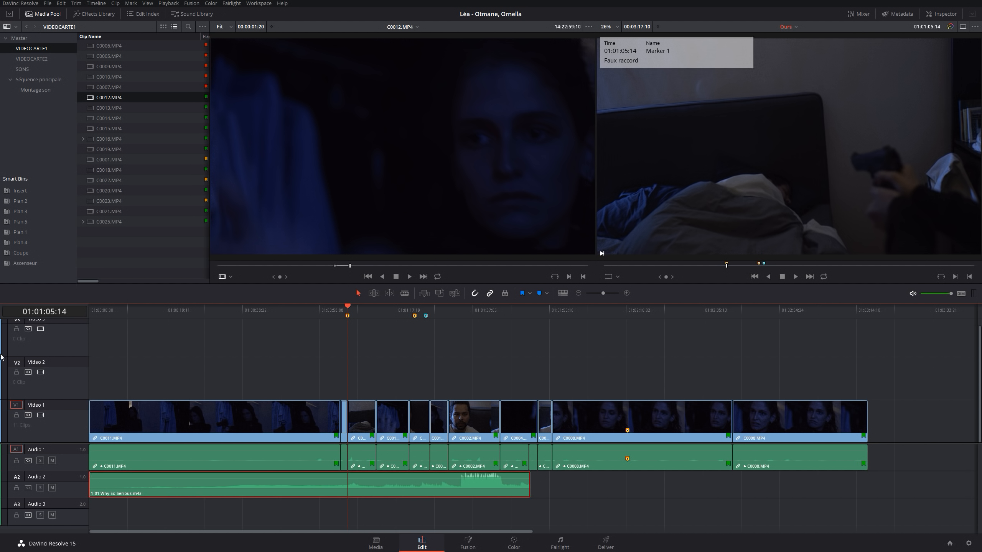
key("space")
key("space")
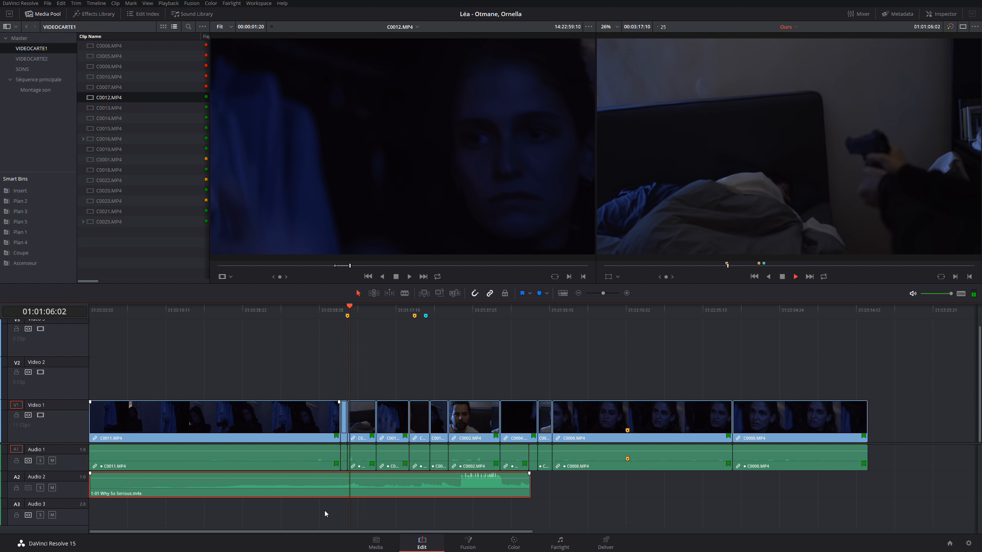